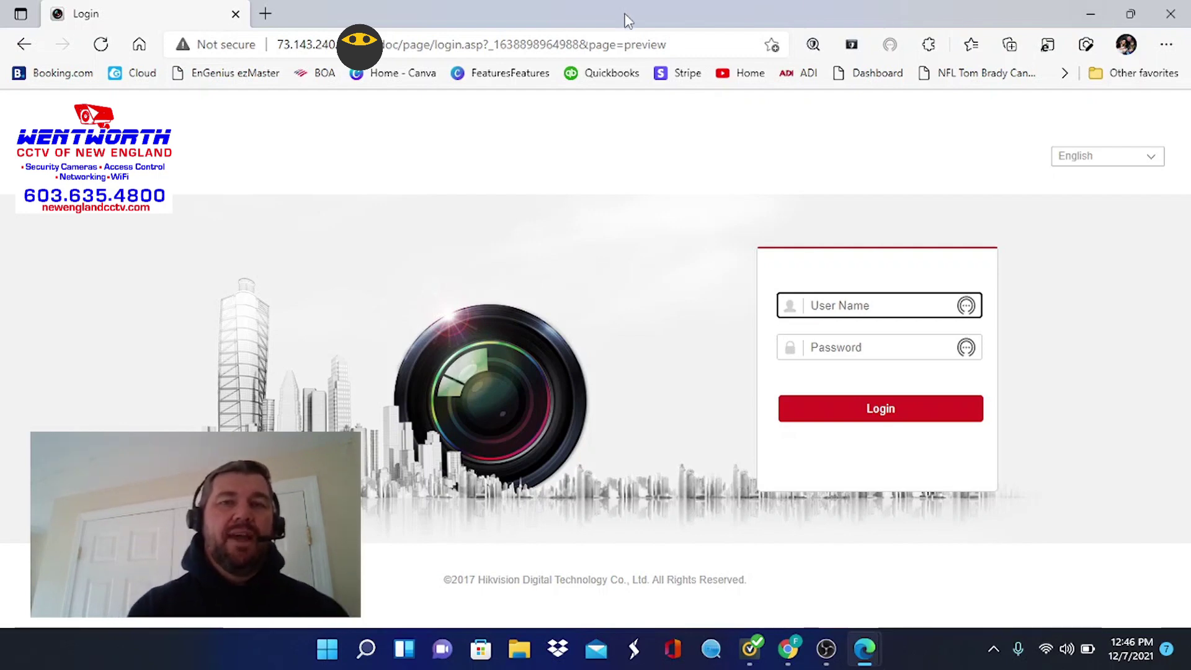
# Reload the Hikvision login page from the address bar
pyautogui.moveTo(697, 41); pyautogui.dragTo(277, 48)
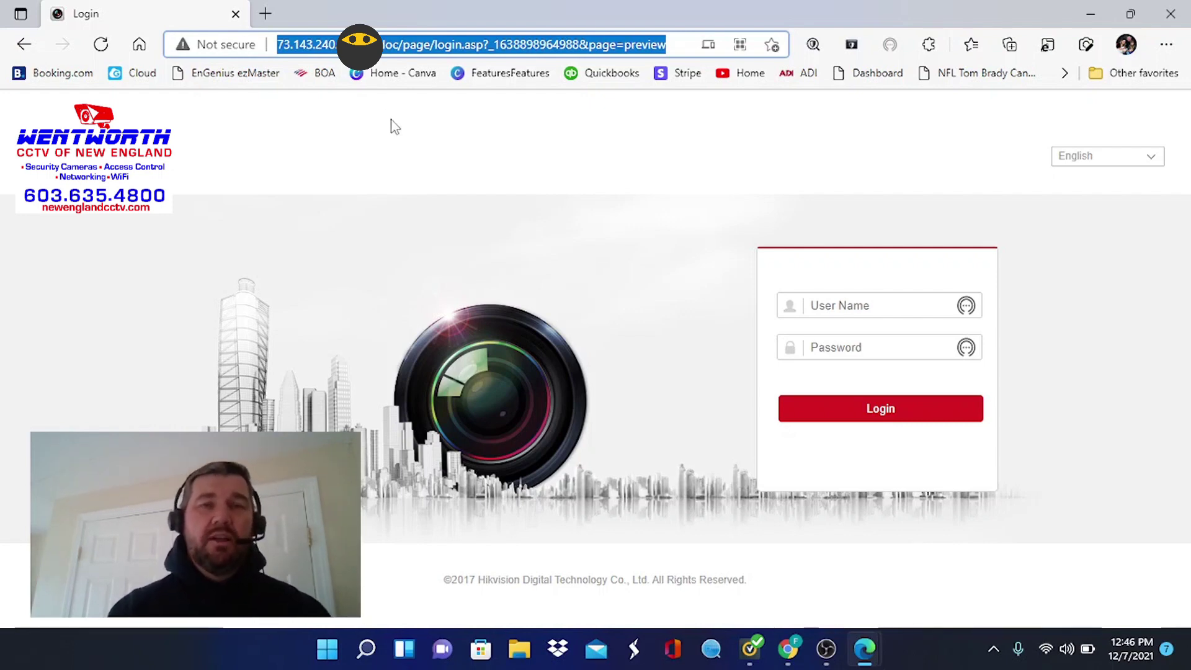
pyautogui.click(445, 128)
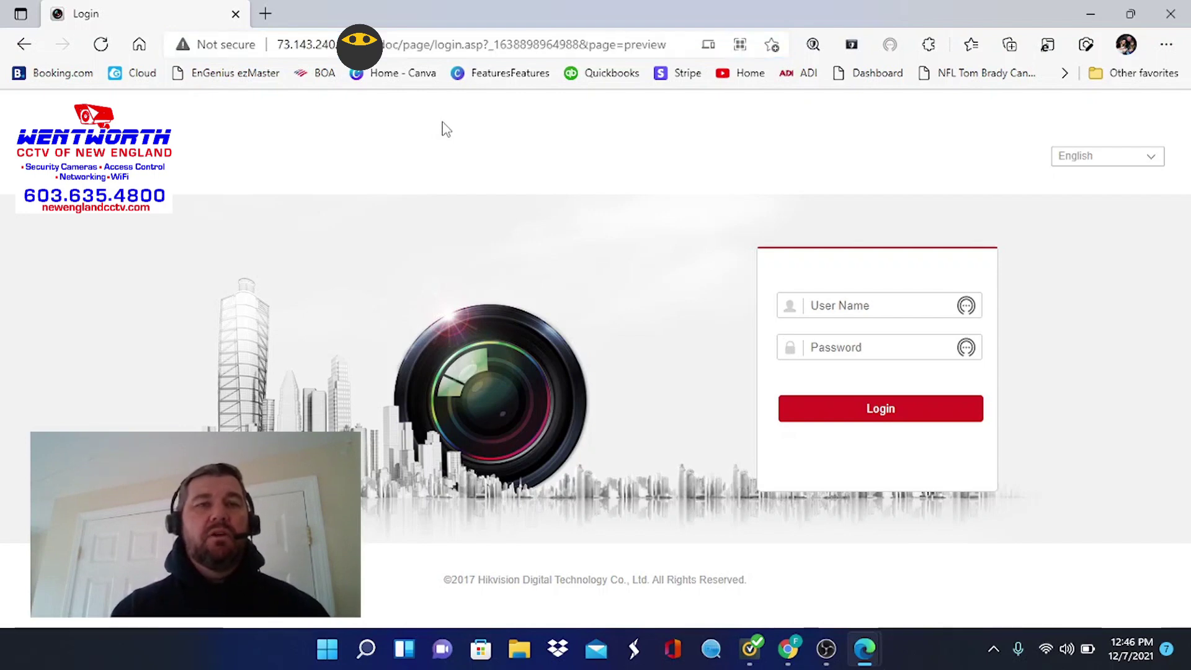
pyautogui.click(679, 47)
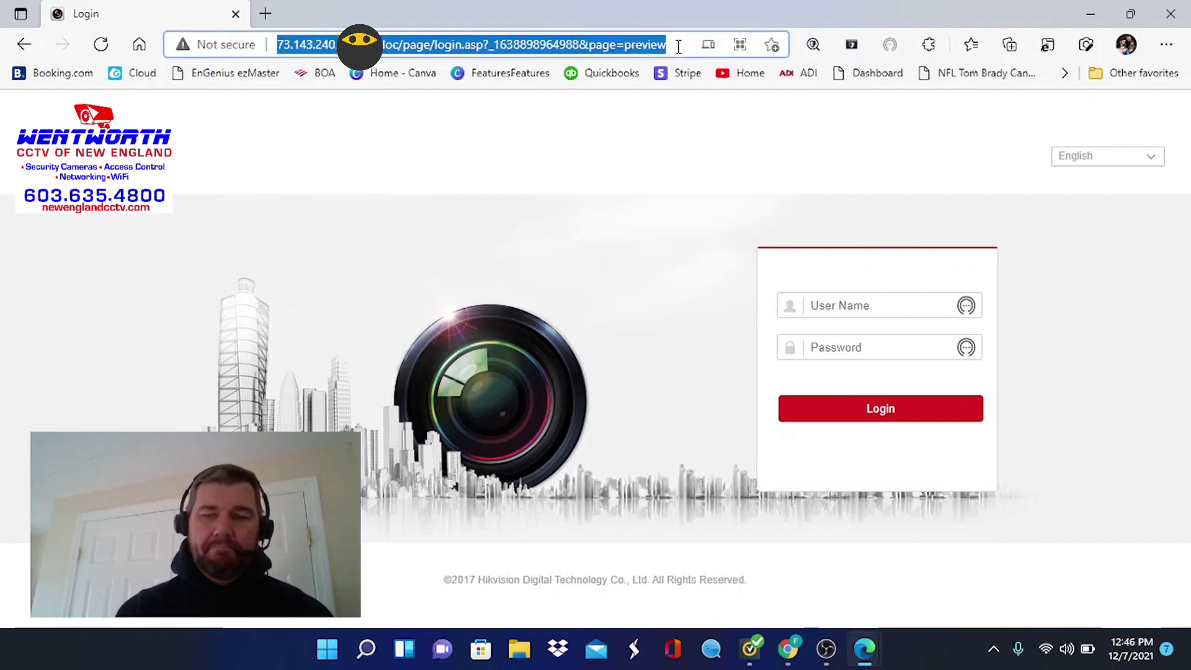
pyautogui.press('Return')
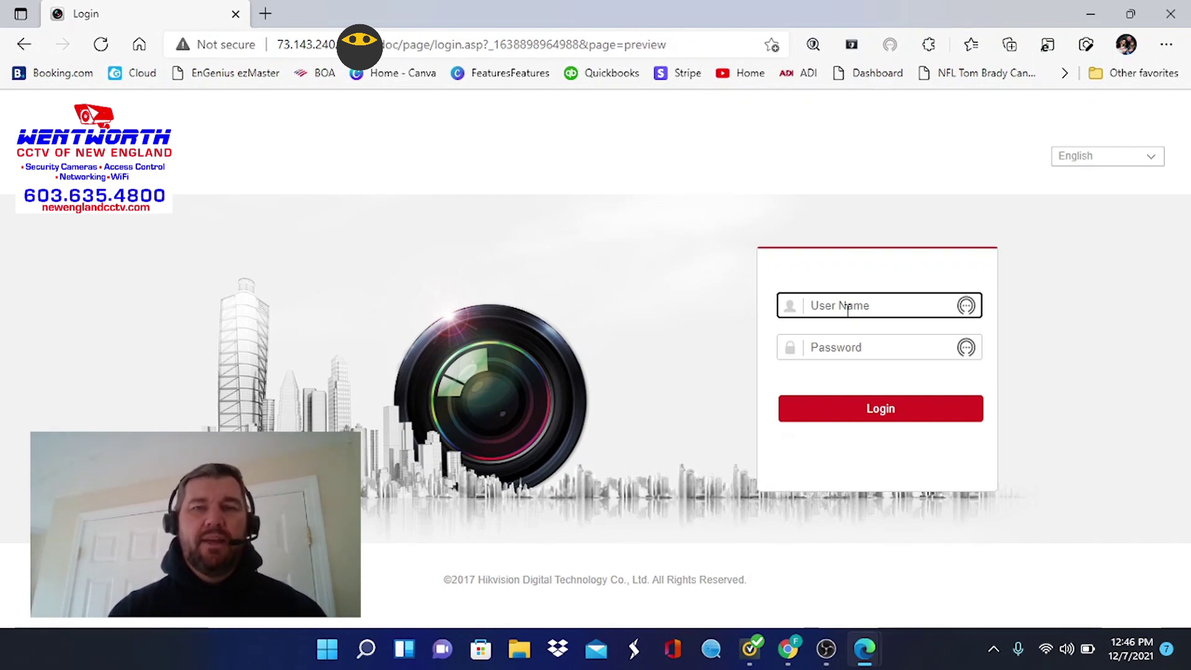
# Enter the admin user name and the account password on the login form
pyautogui.write('admin')
pyautogui.press('Tab')
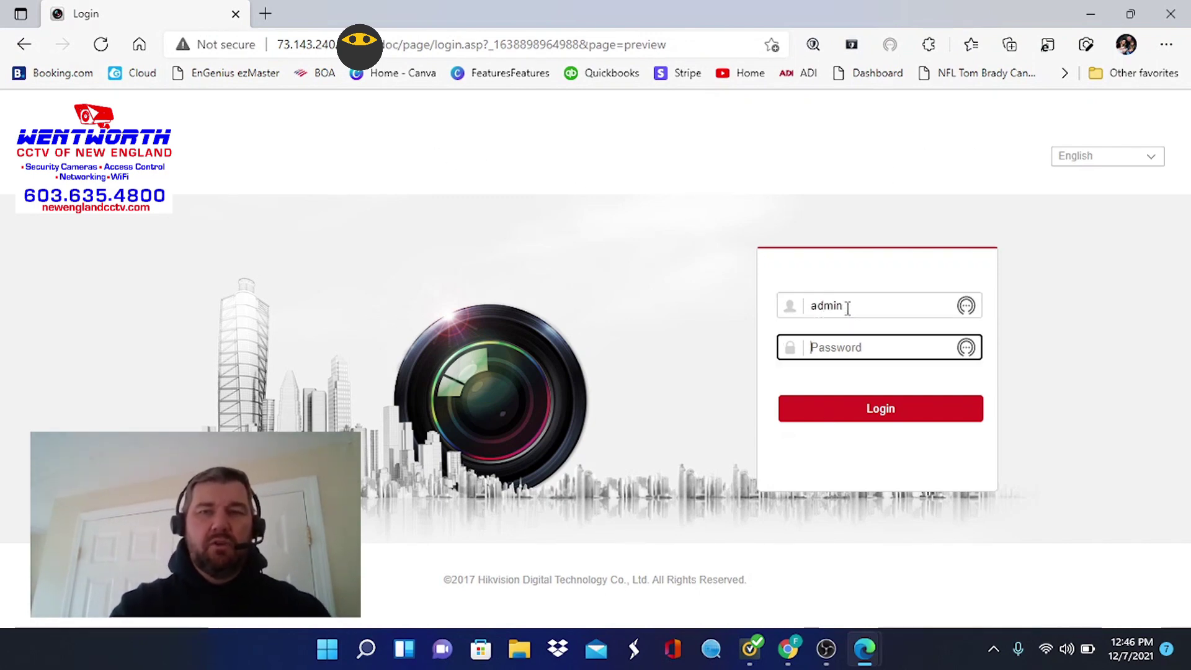
pyautogui.write('****')
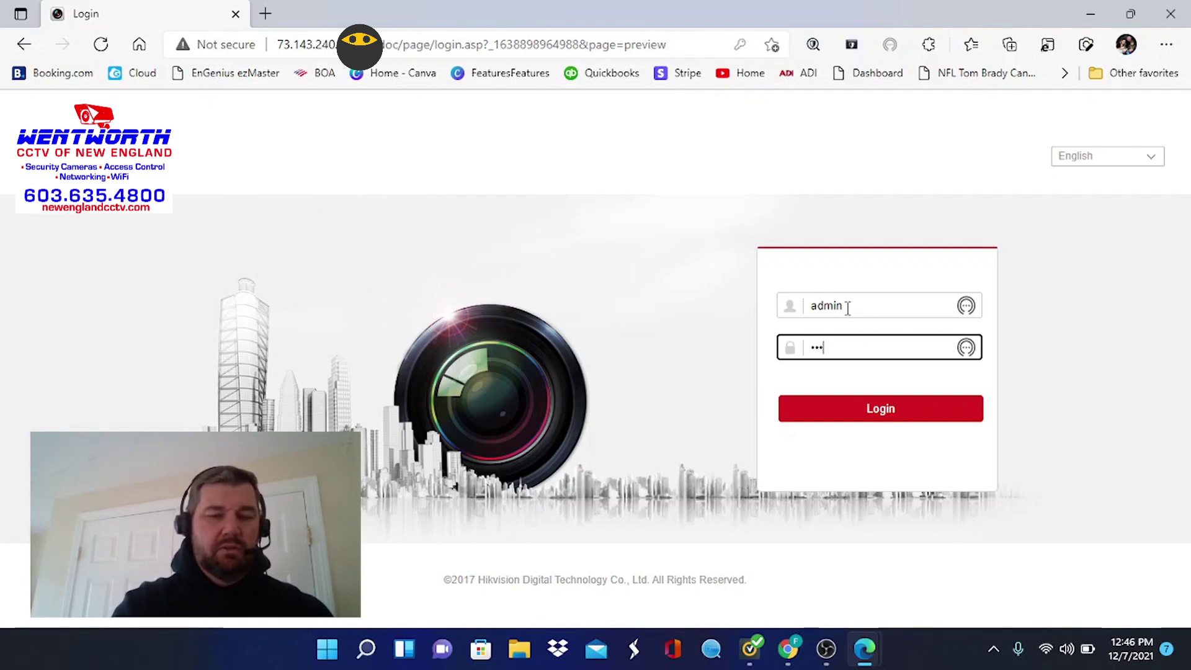
pyautogui.write('****')
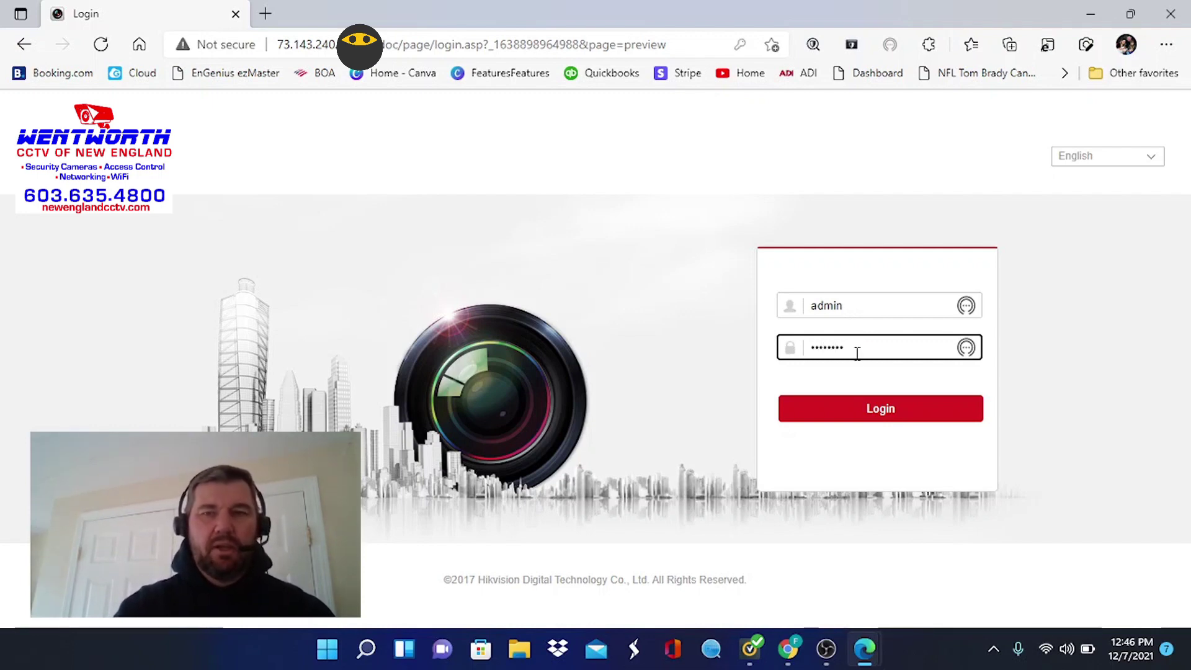
# Log in to the camera and download the WebComponents.exe live-view plug-in installer
pyautogui.click(869, 407)
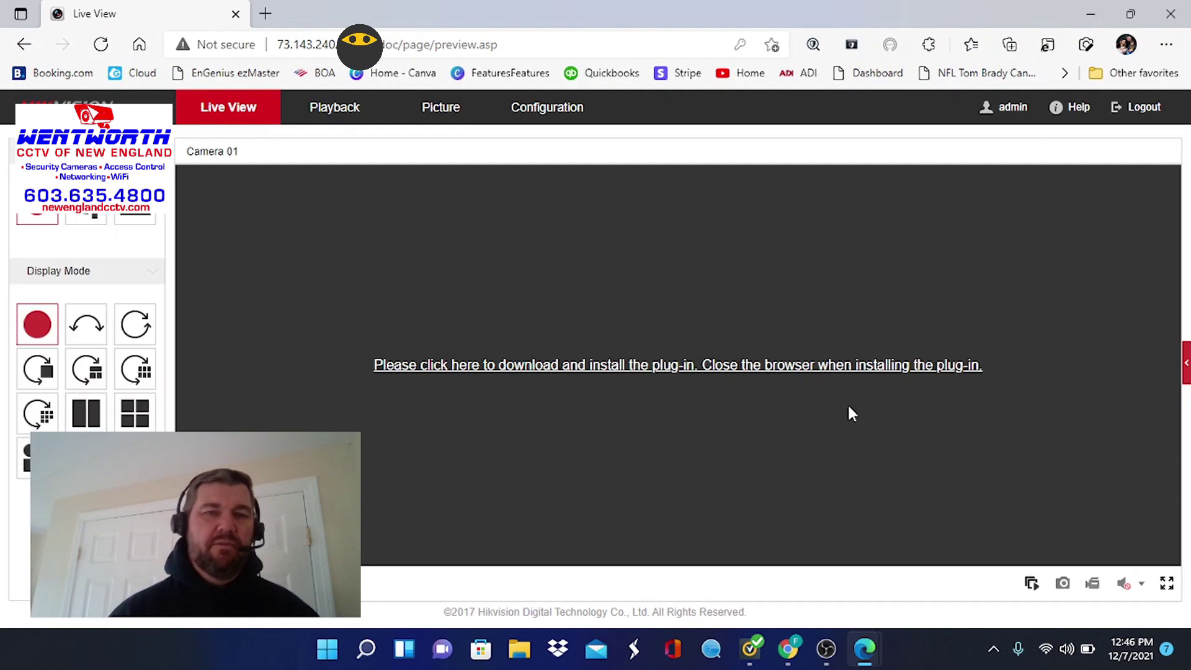
pyautogui.click(741, 366)
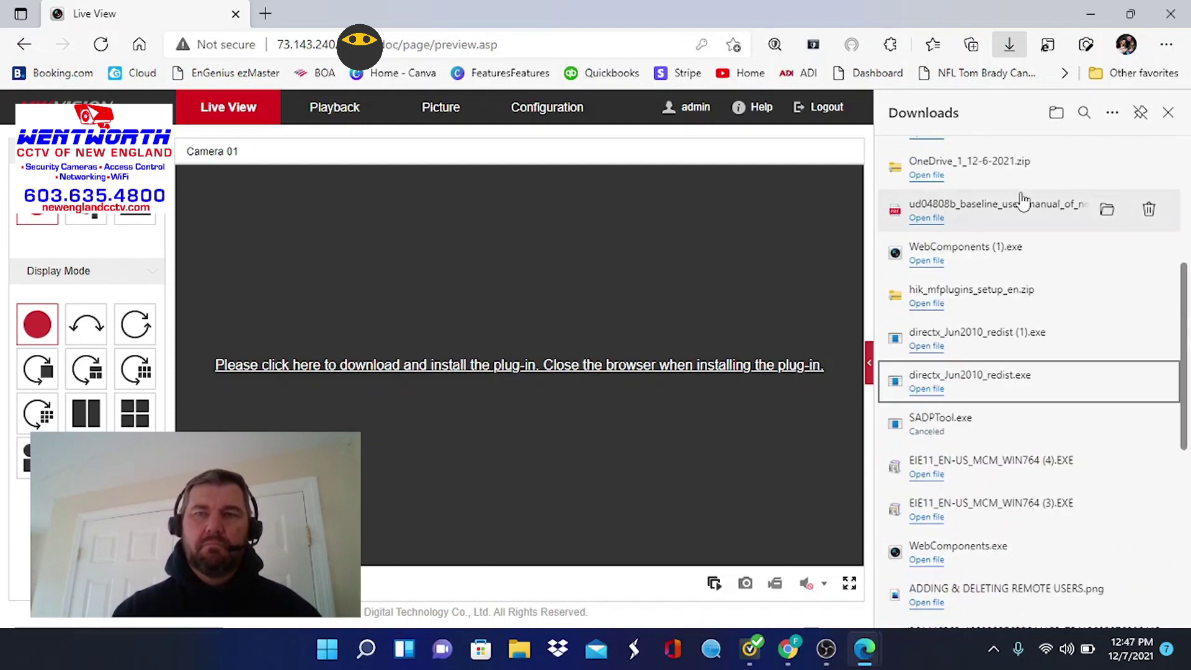
pyautogui.scroll(-3, 941, 181)
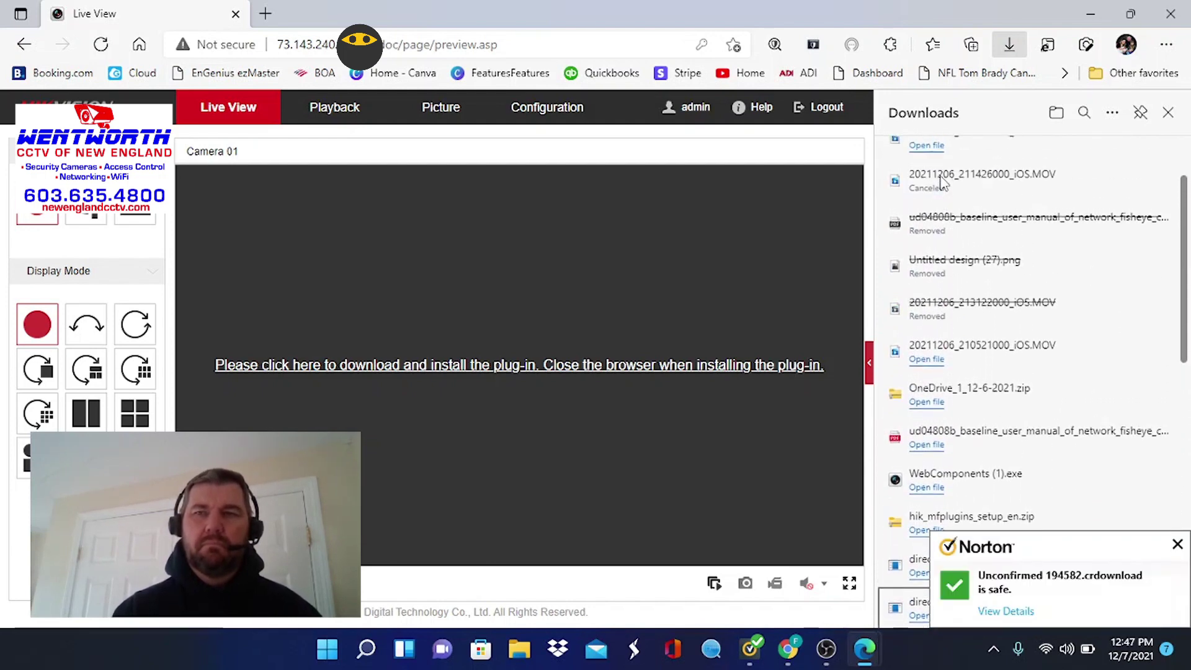
pyautogui.scroll(-3, 942, 182)
pyautogui.rightClick(941, 176)
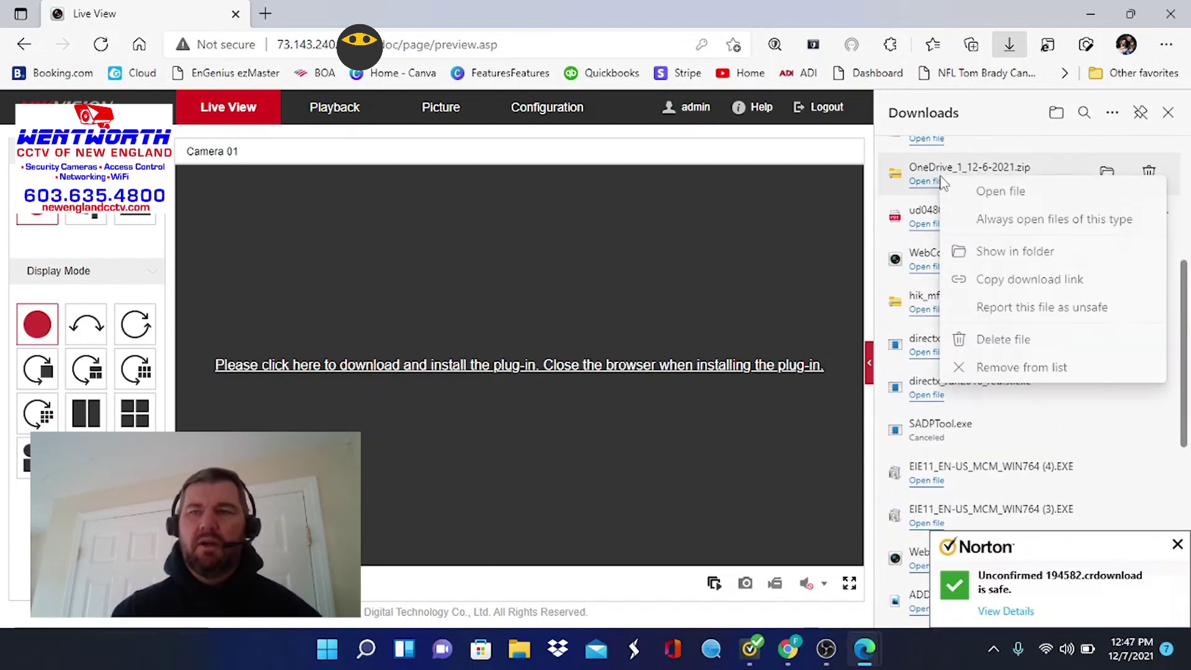
pyautogui.click(1186, 290)
pyautogui.moveTo(1184, 267); pyautogui.dragTo(1183, 291)
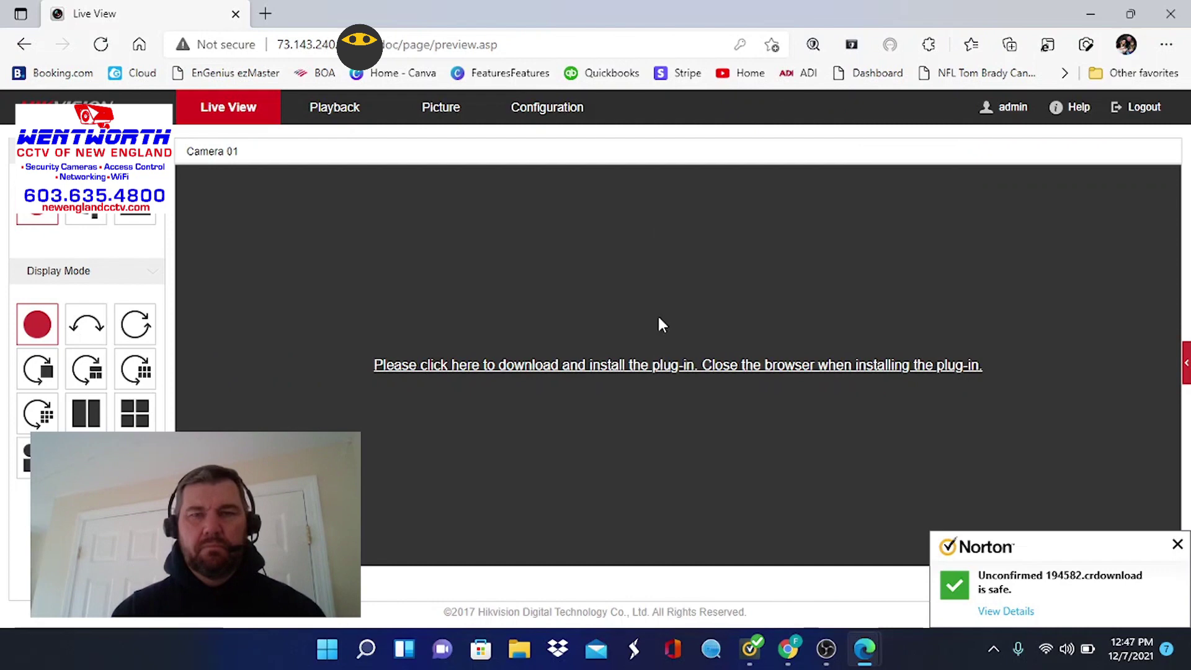
pyautogui.click(661, 366)
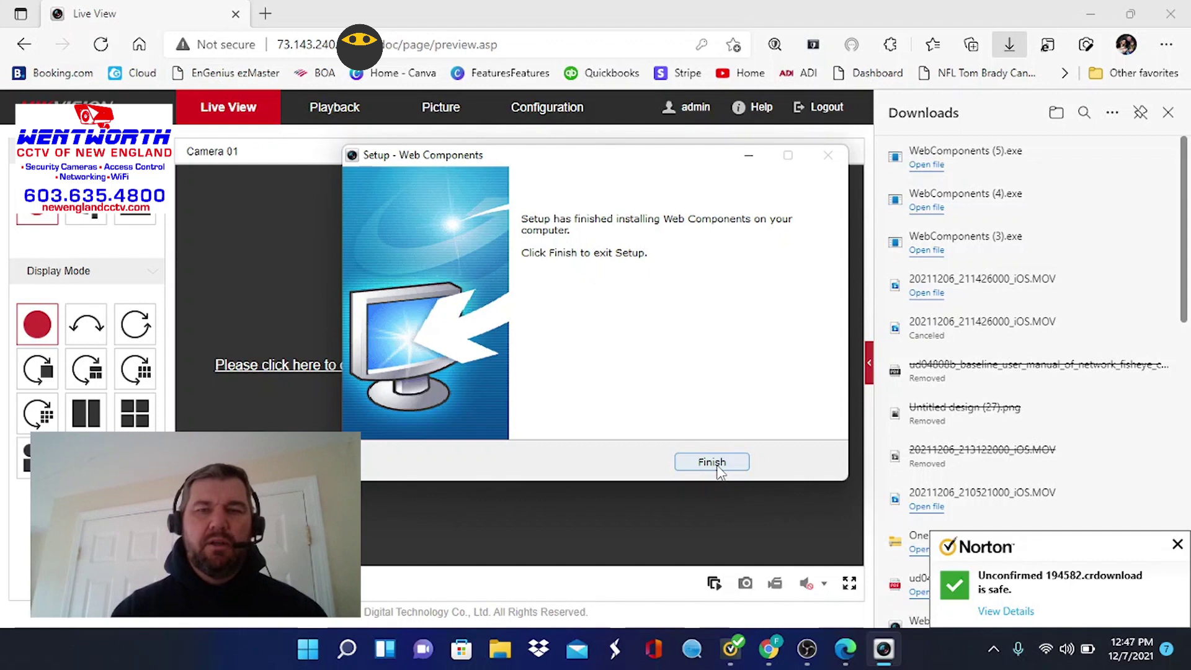
# Finish the Web Components setup, refresh Live View, and close the Downloads panel
pyautogui.click(717, 467)
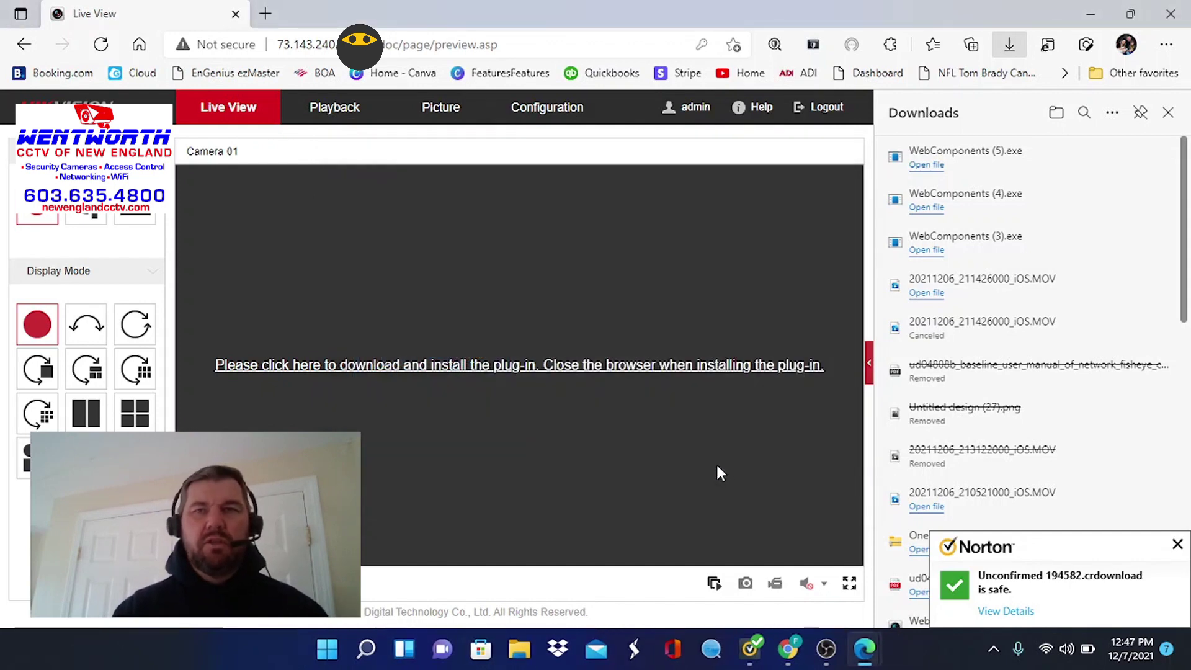
pyautogui.click(102, 46)
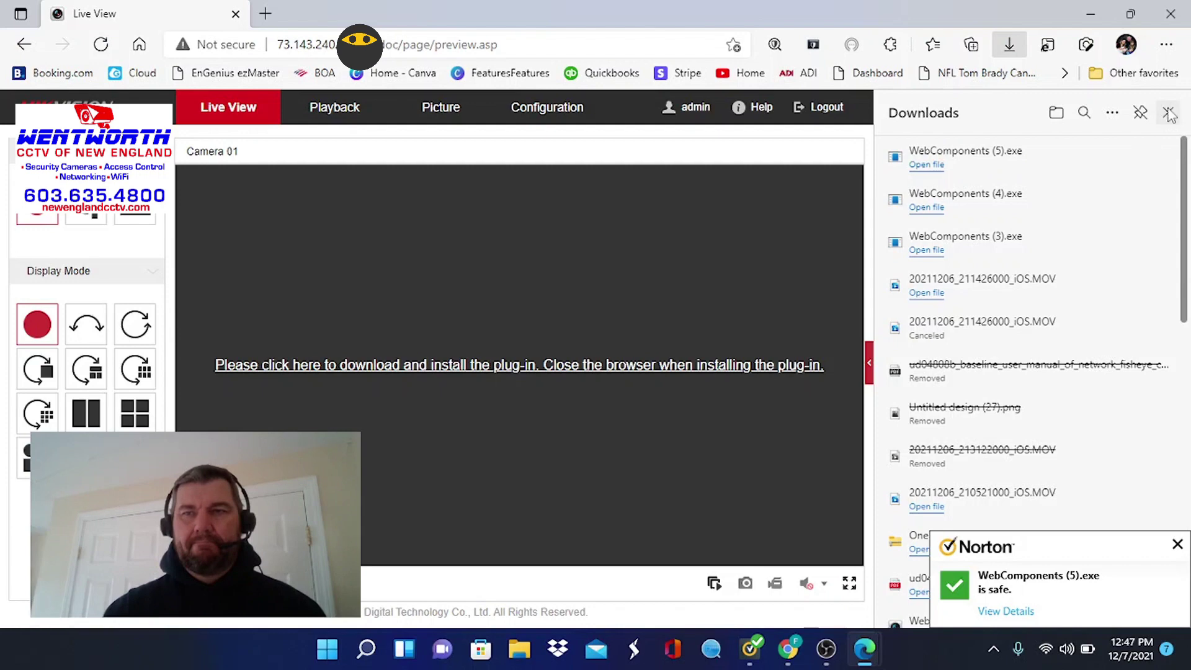
pyautogui.click(1169, 113)
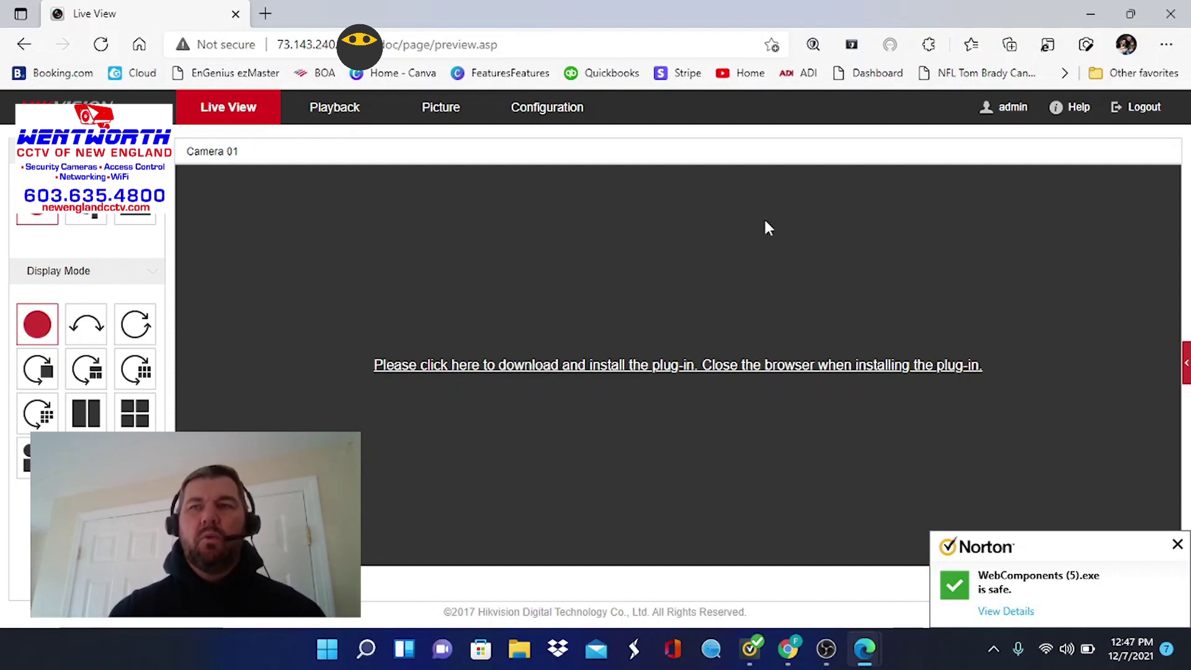
# Open Edge Settings in a new tab and dismiss the Norton notification
pyautogui.click(1166, 46)
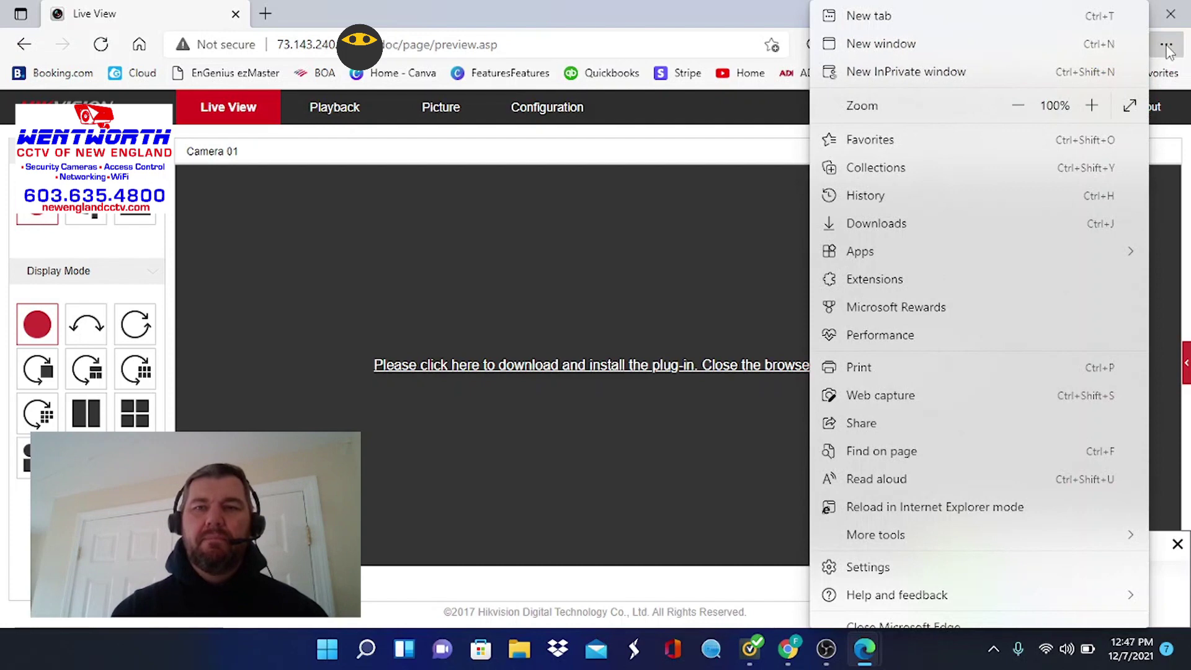
pyautogui.click(865, 571)
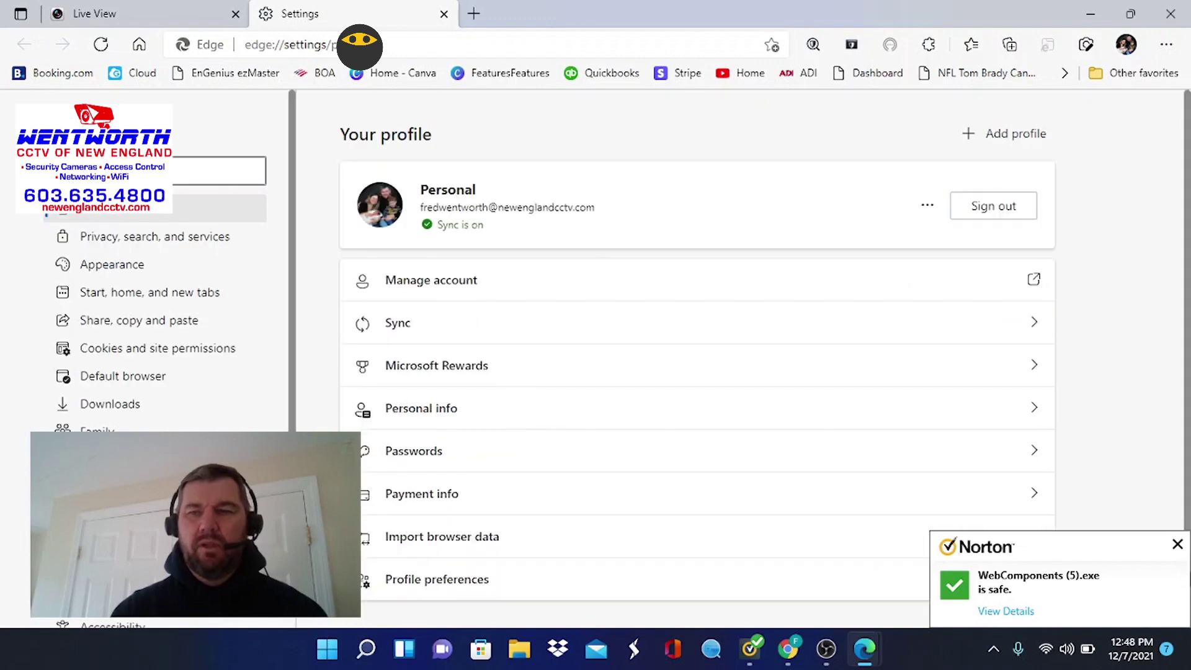
pyautogui.click(1177, 546)
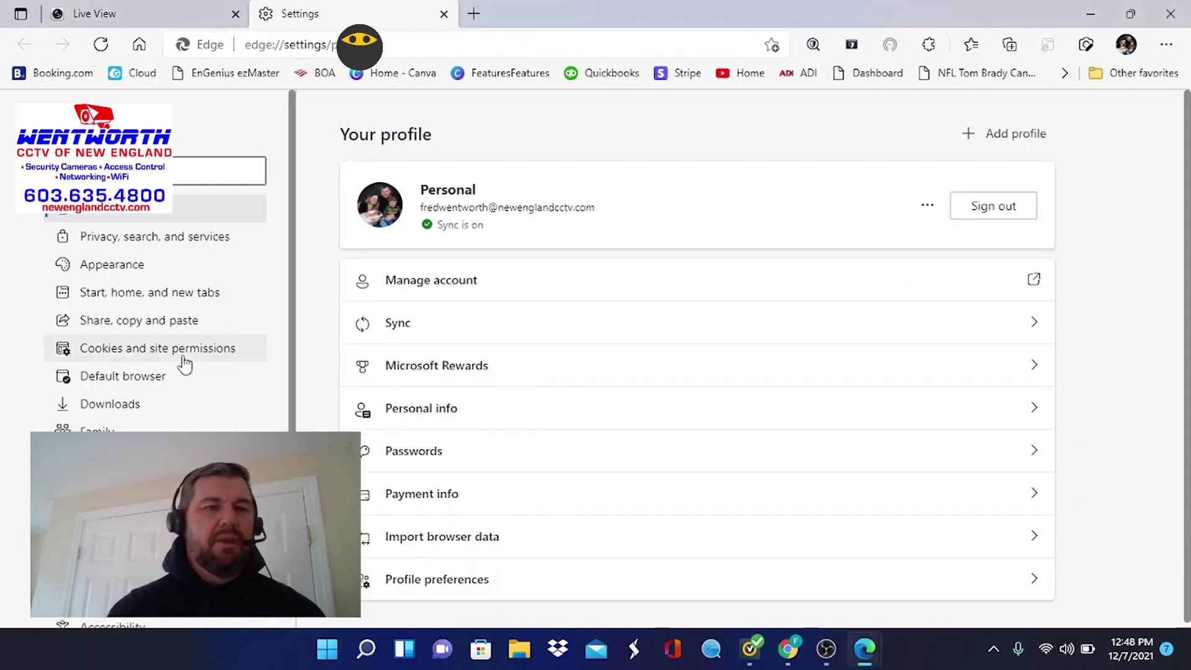
# Under Default browser, set Internet Explorer opening sites to Always (Recommended) and IE-mode reloading to Allow
pyautogui.click(138, 380)
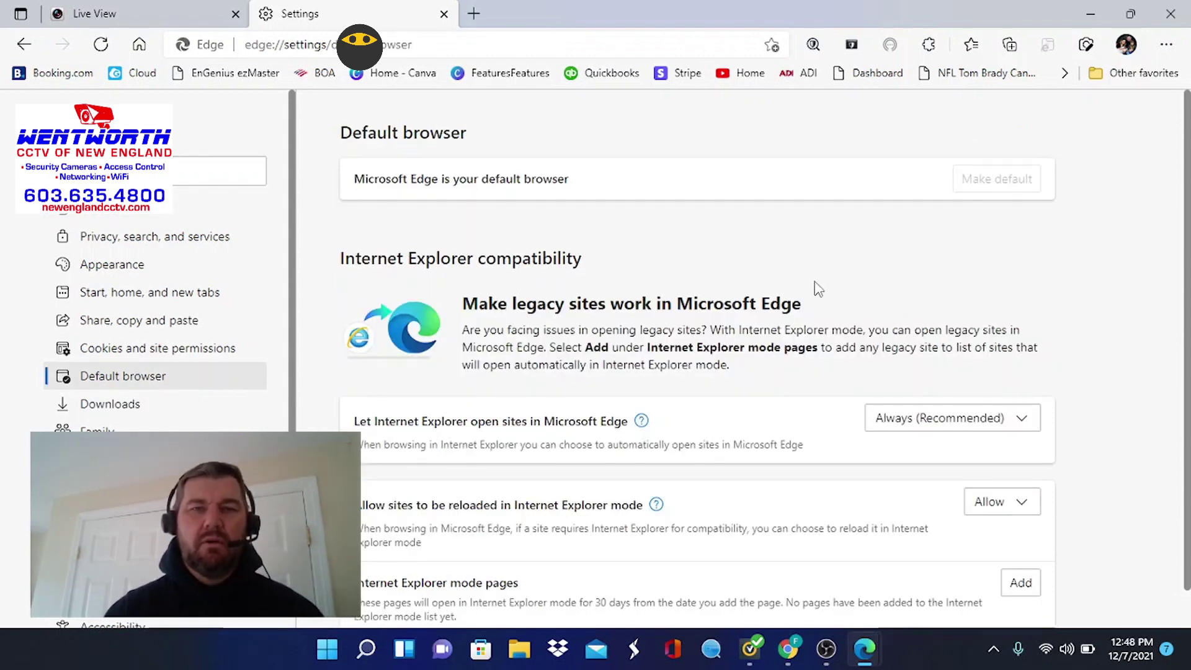
pyautogui.scroll(-1, 818, 289)
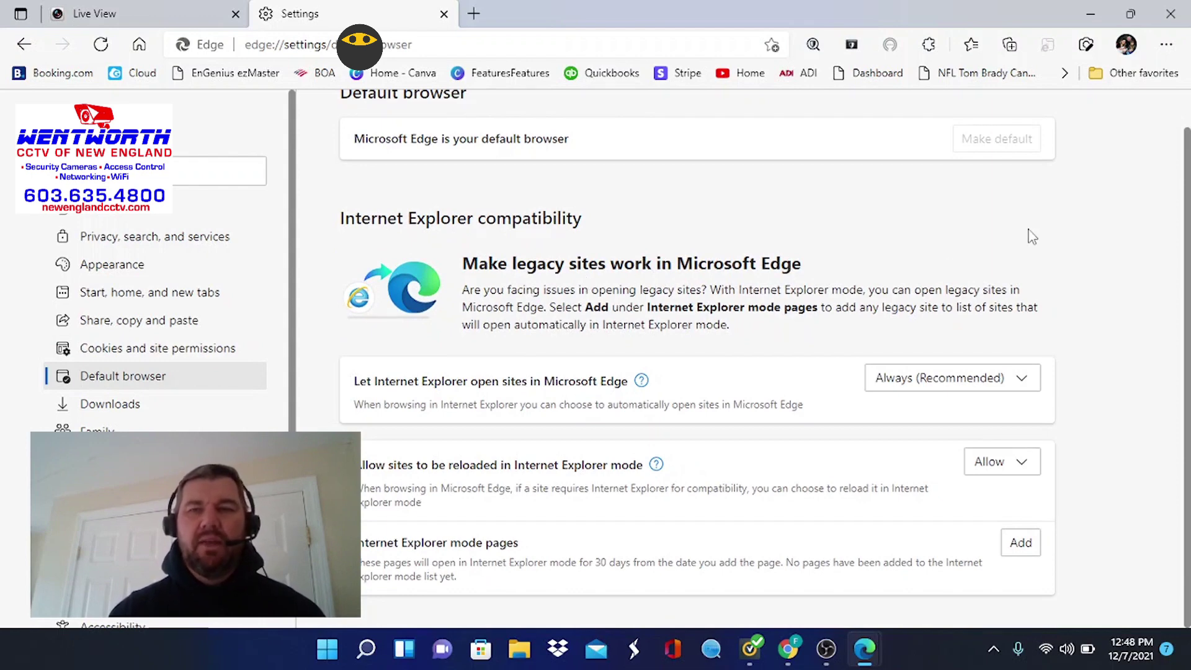
pyautogui.click(952, 381)
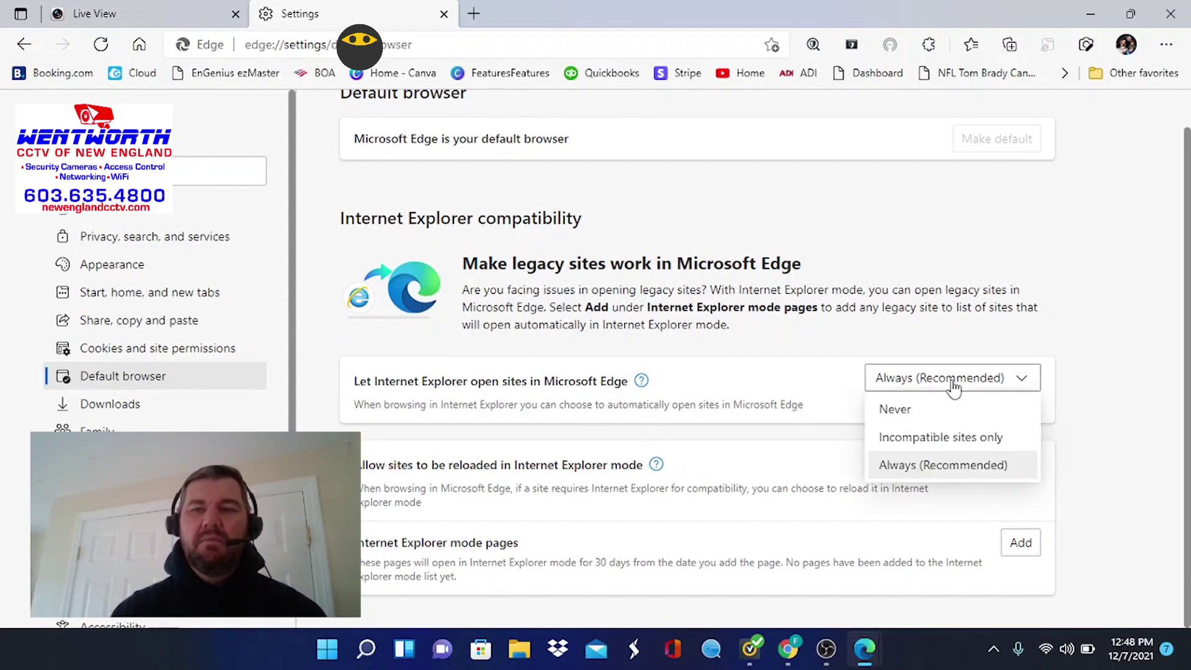
pyautogui.click(924, 473)
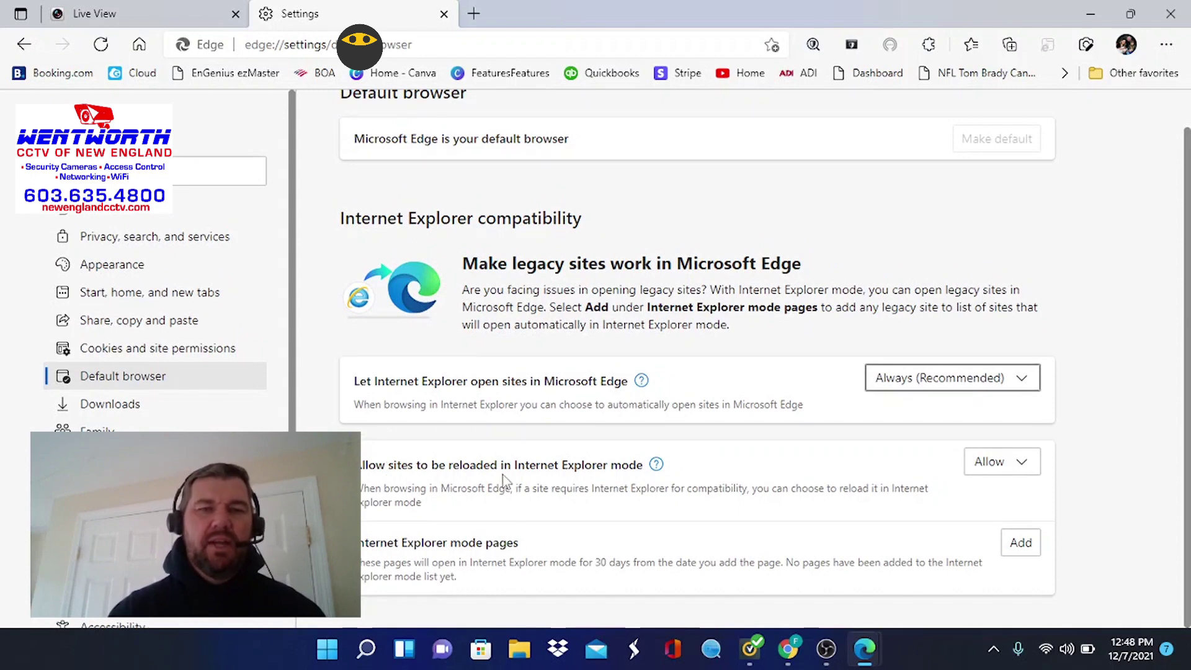
pyautogui.click(1021, 470)
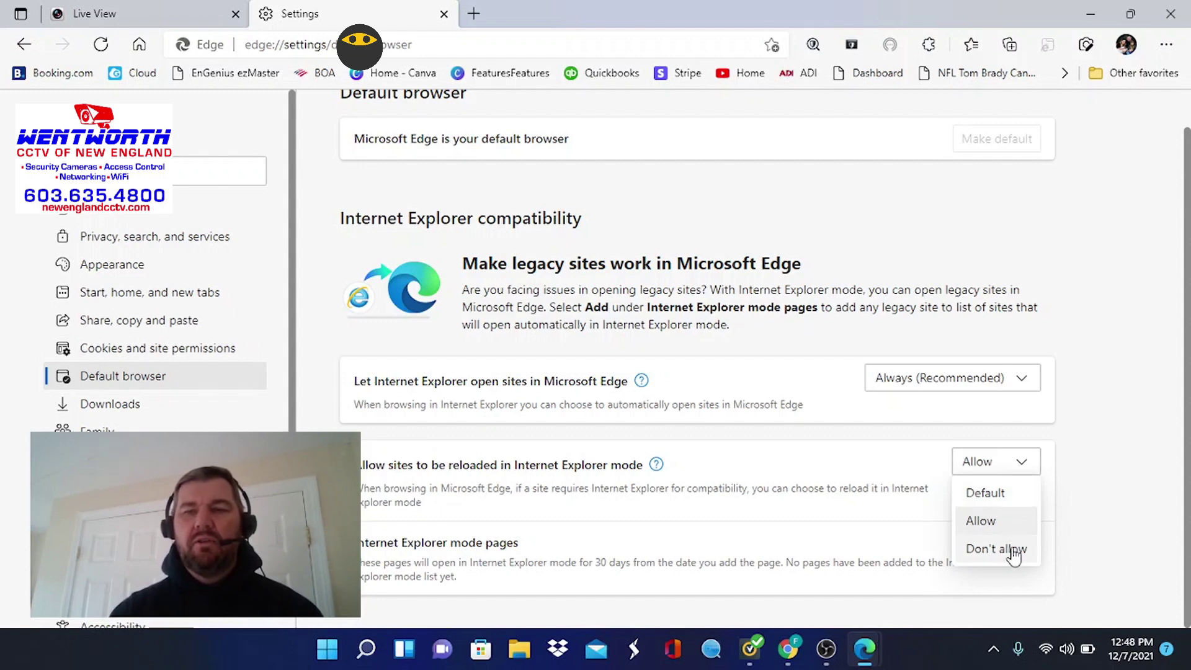
pyautogui.click(991, 520)
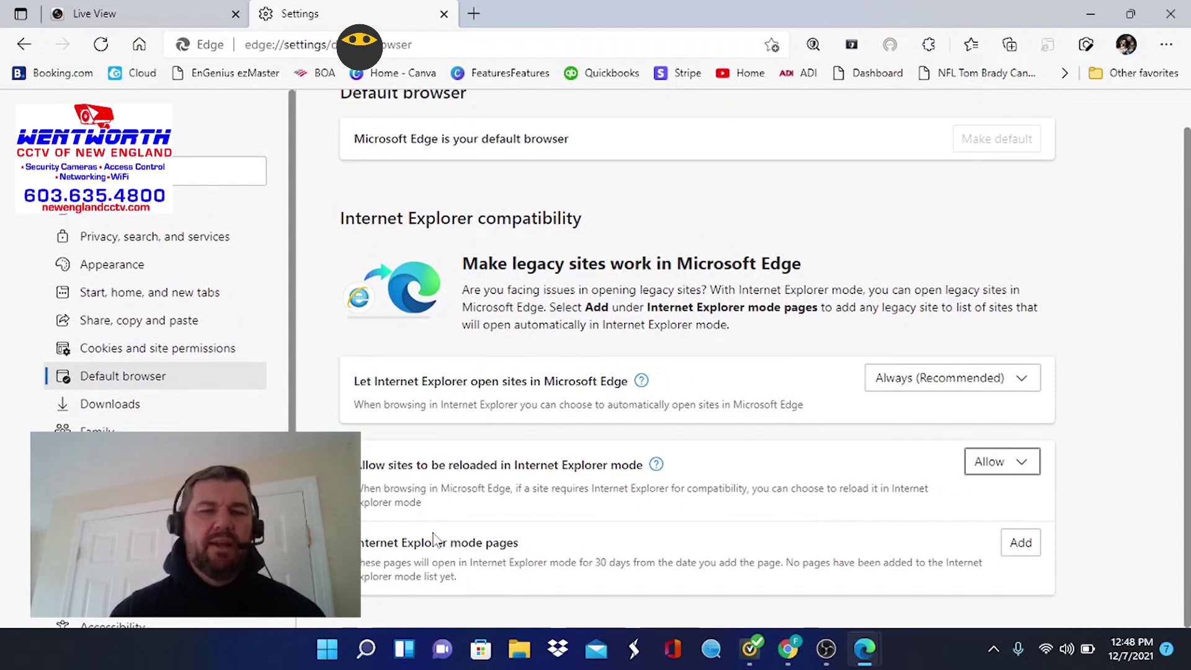
# Start adding an Internet Explorer mode page and copy the camera Live View page's address
pyautogui.click(1021, 543)
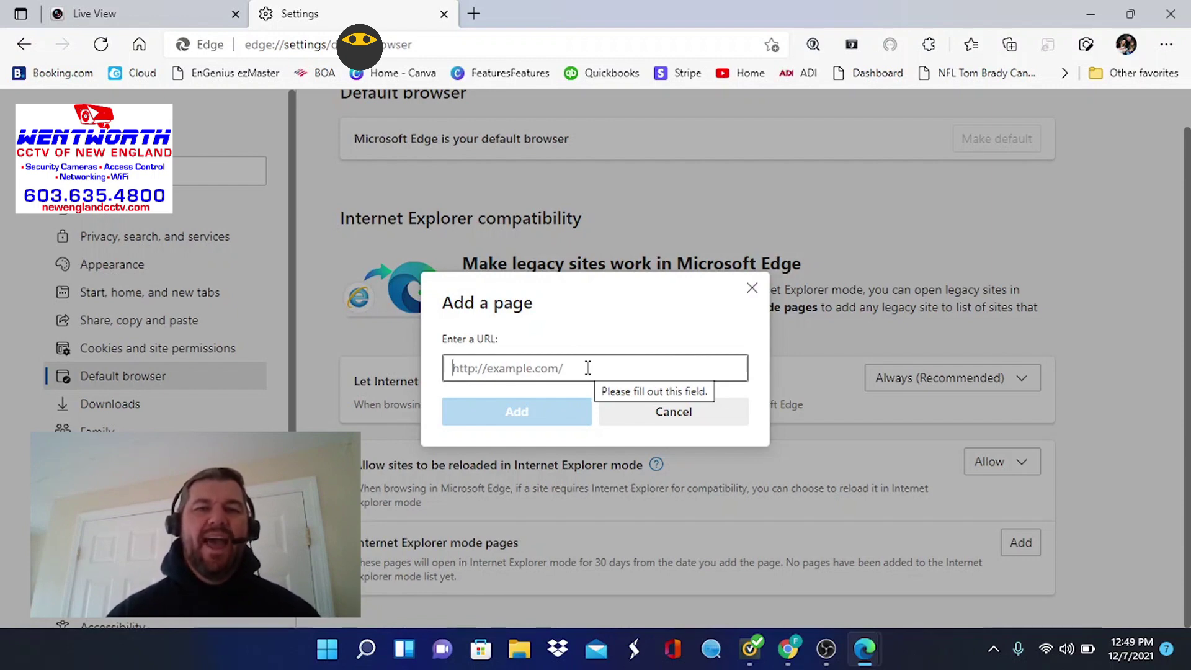
pyautogui.click(121, 7)
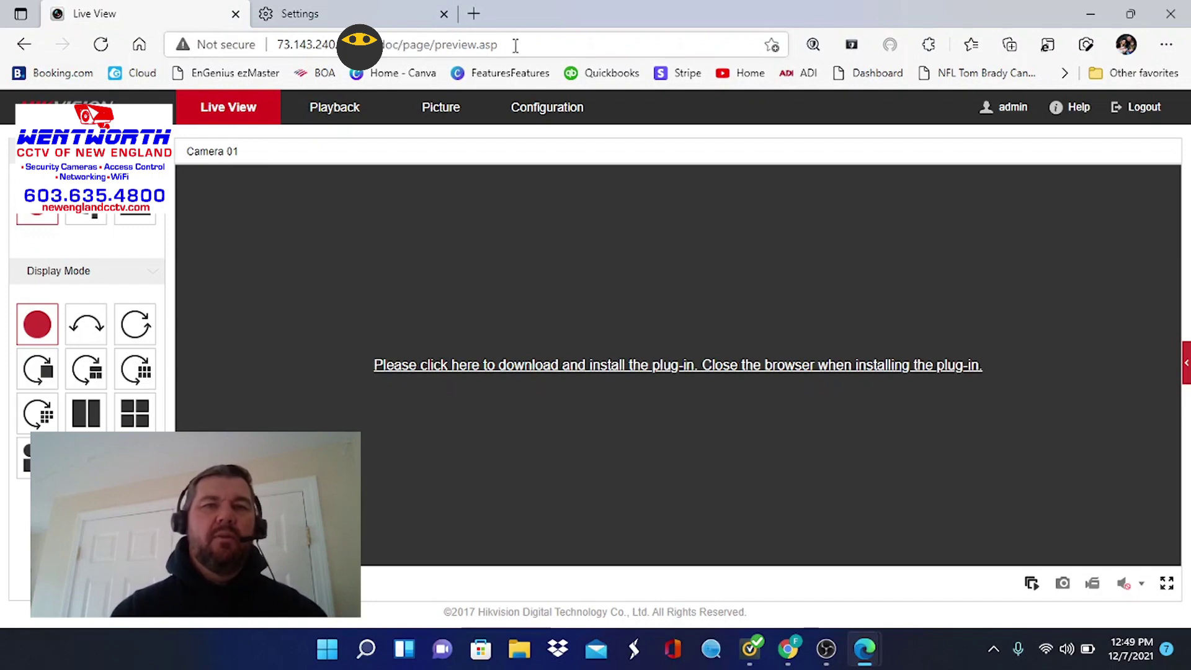
pyautogui.moveTo(515, 45); pyautogui.dragTo(273, 47)
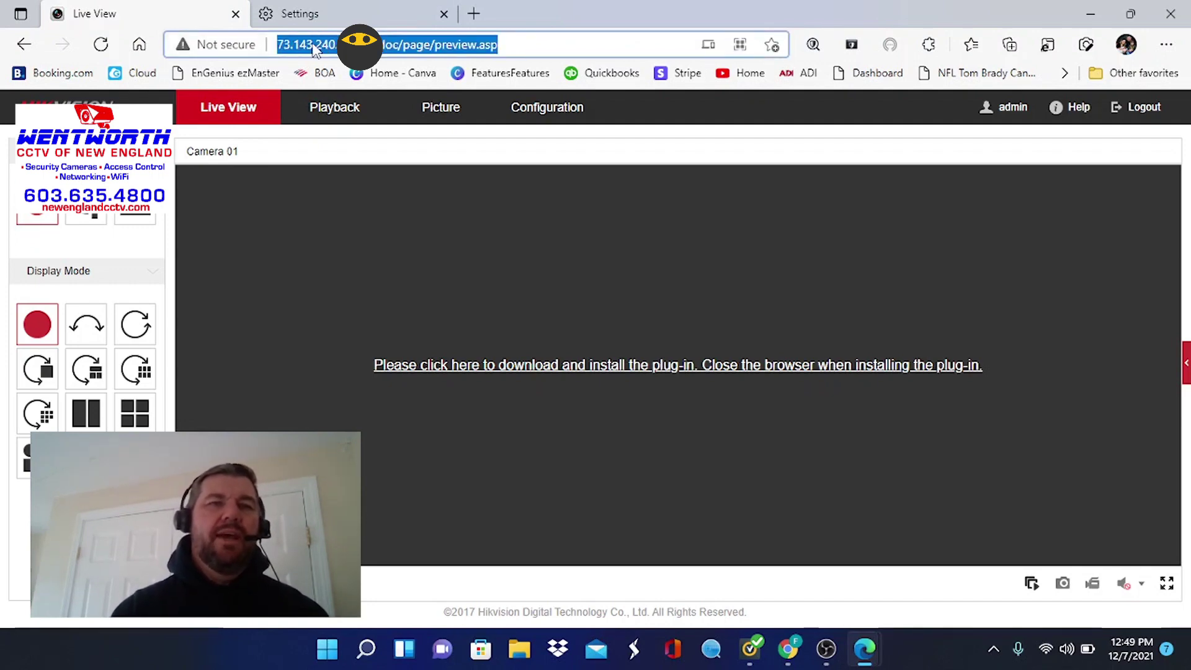
pyautogui.rightClick(298, 51)
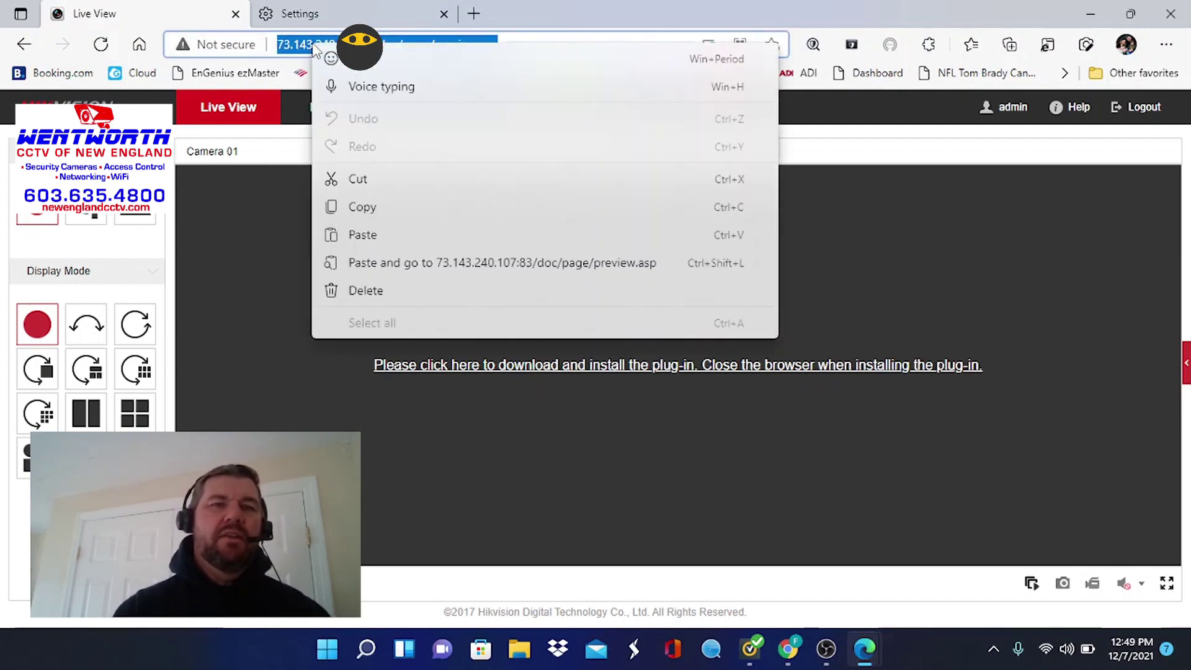
pyautogui.click(371, 208)
# Paste the camera's preview.asp address into Add a page and add it to the list
pyautogui.click(341, 13)
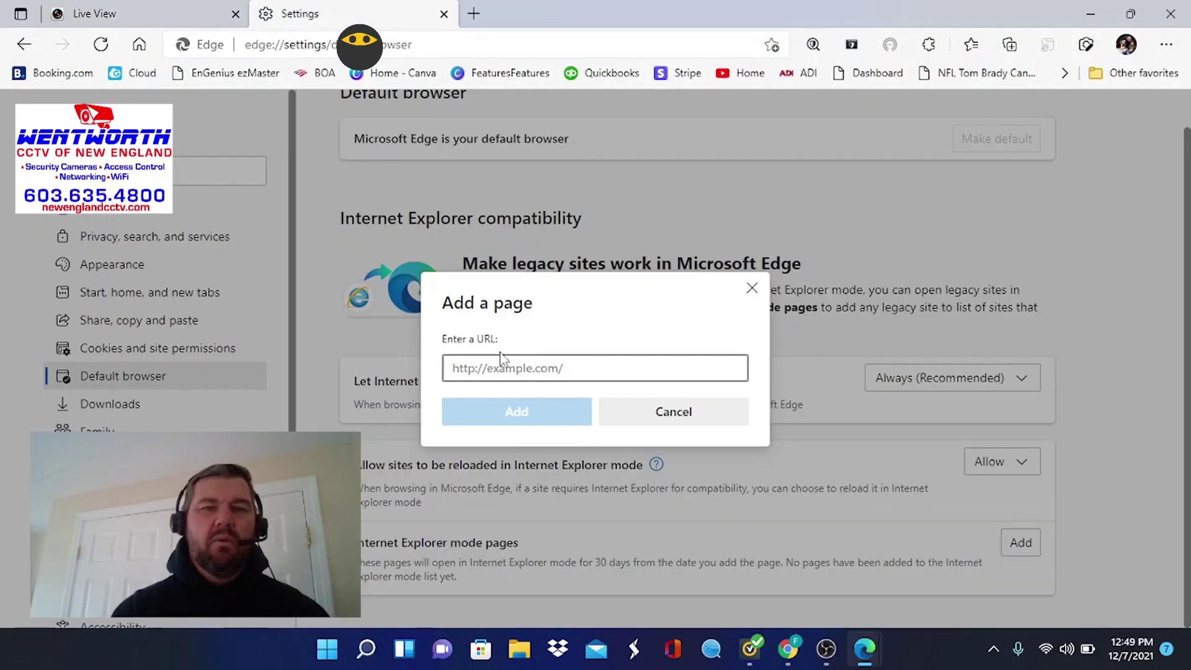
pyautogui.rightClick(474, 368)
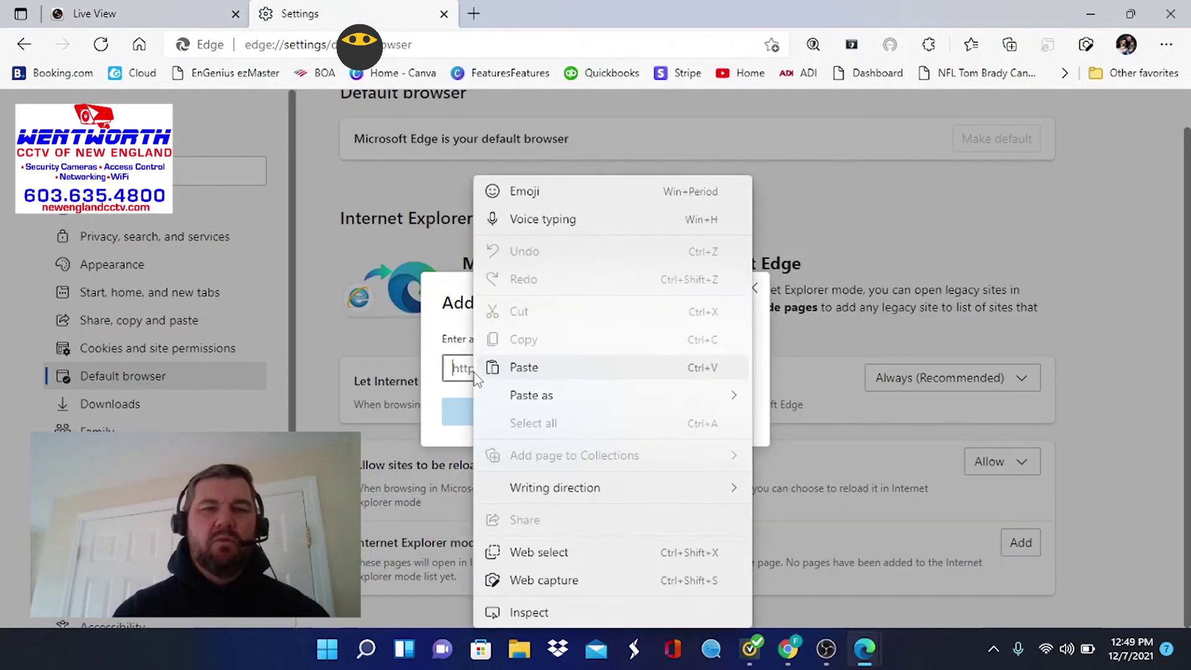
pyautogui.click(525, 372)
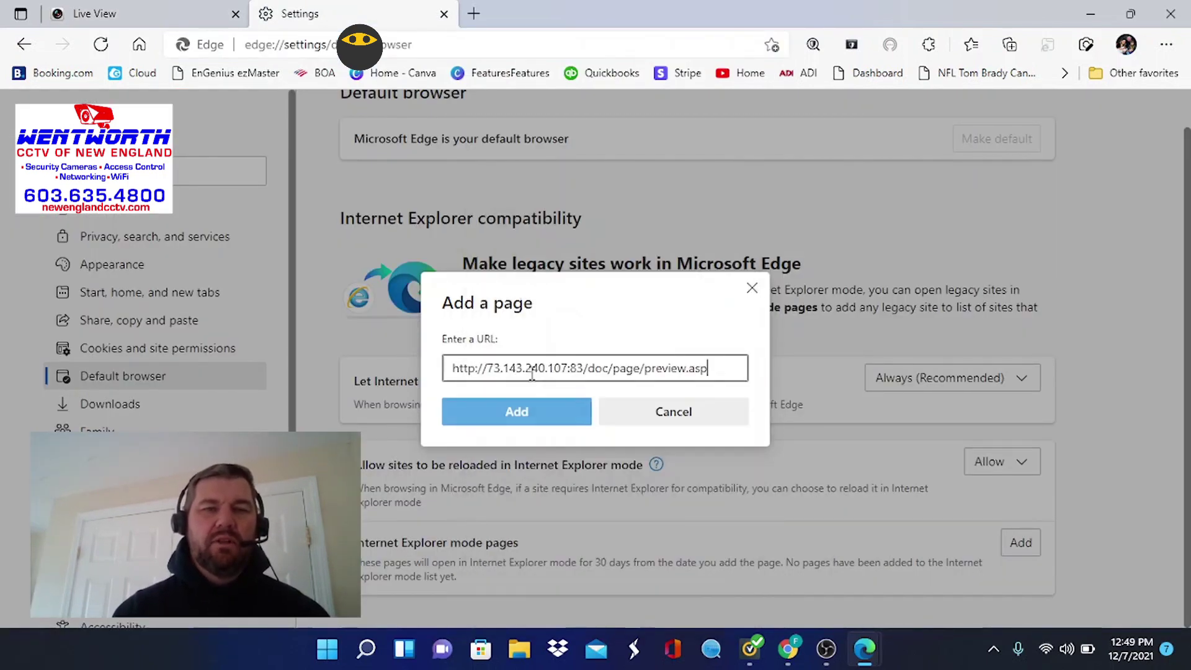
pyautogui.click(550, 421)
pyautogui.scroll(-1, 757, 457)
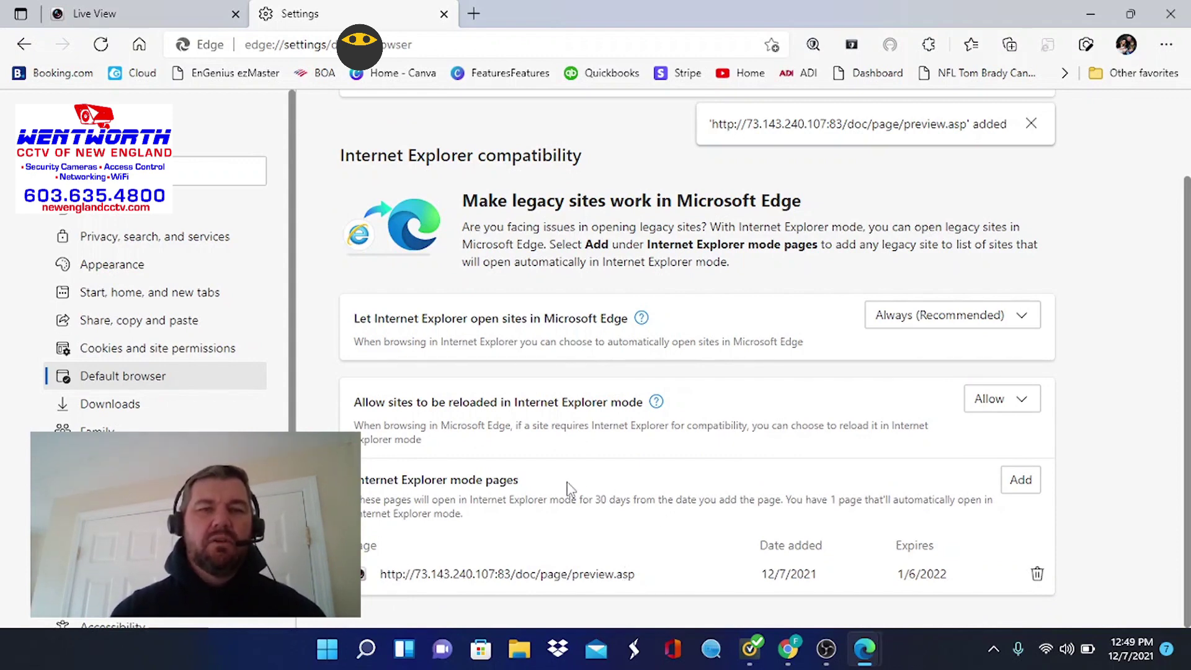
# Reload the Live View tab in Internet Explorer mode and log in with the admin user name and password
pyautogui.click(185, 9)
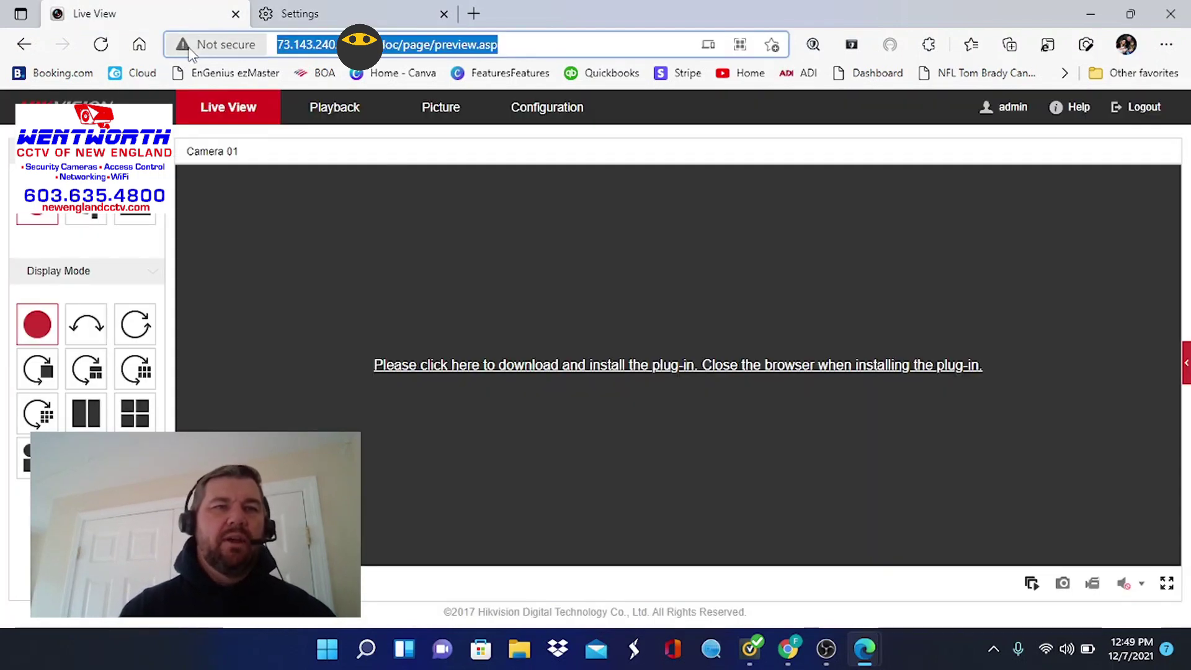
pyautogui.click(99, 46)
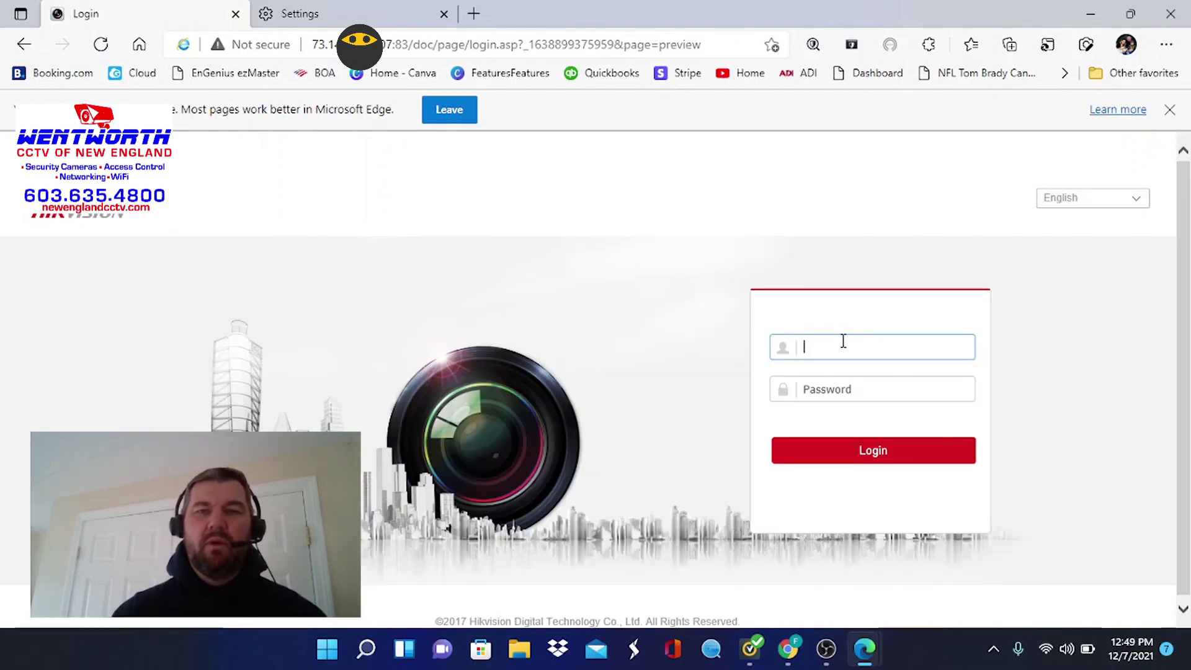
pyautogui.write('dmin')
pyautogui.press('Tab')
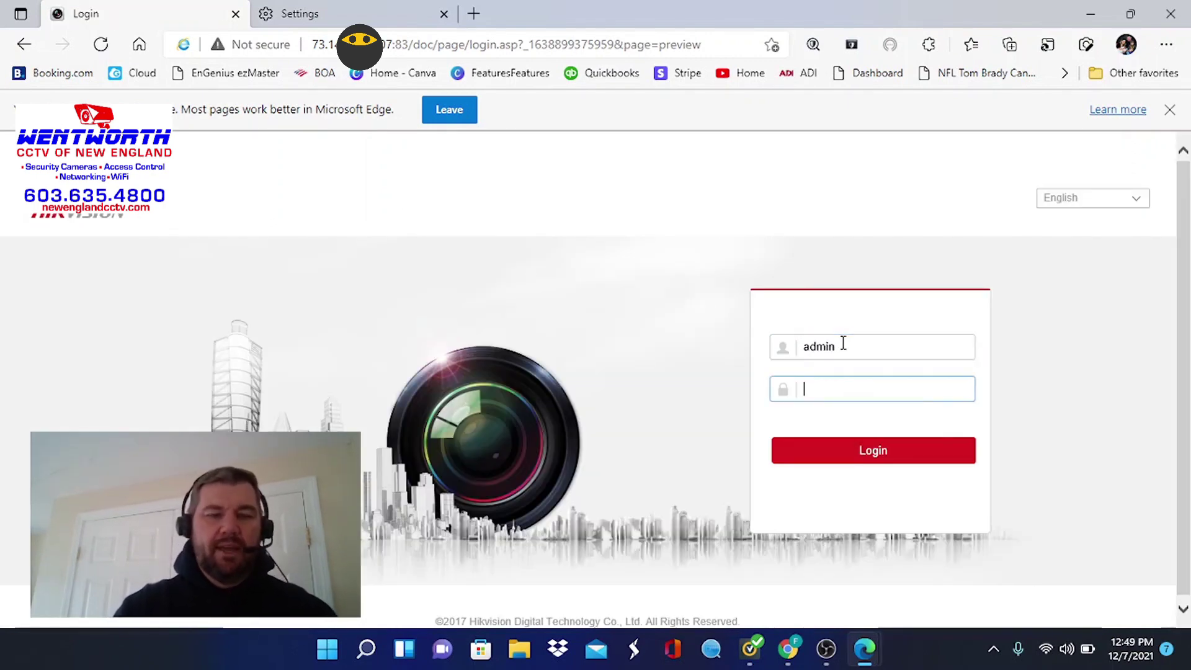
pyautogui.write('•')
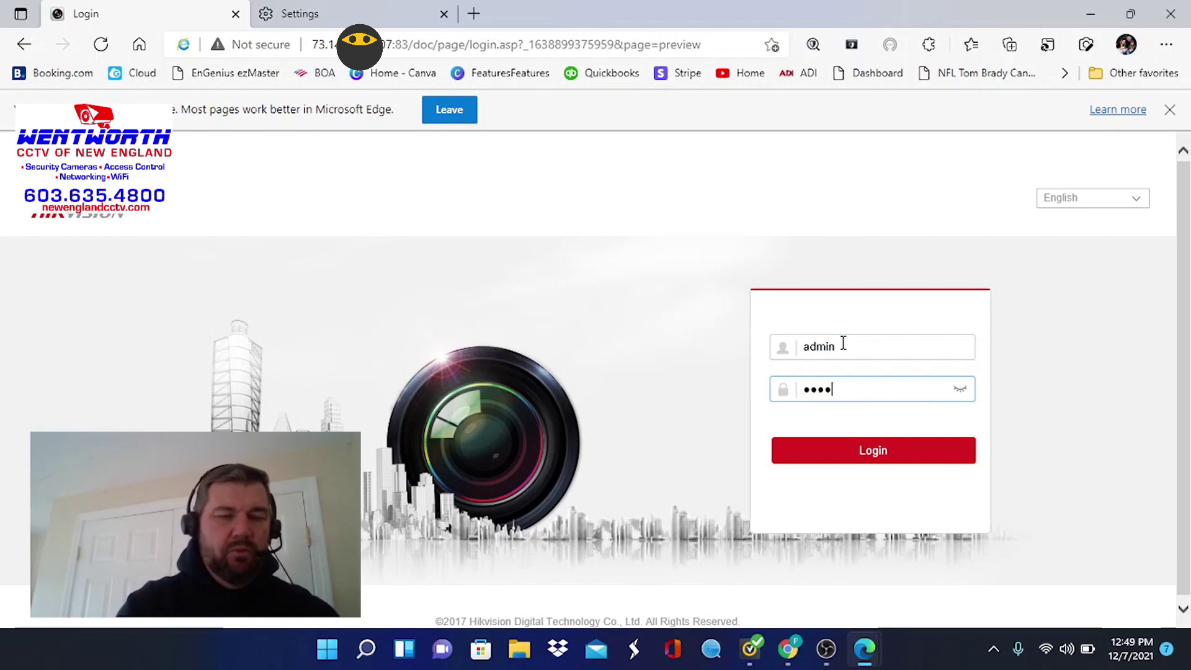
pyautogui.write('•••••••')
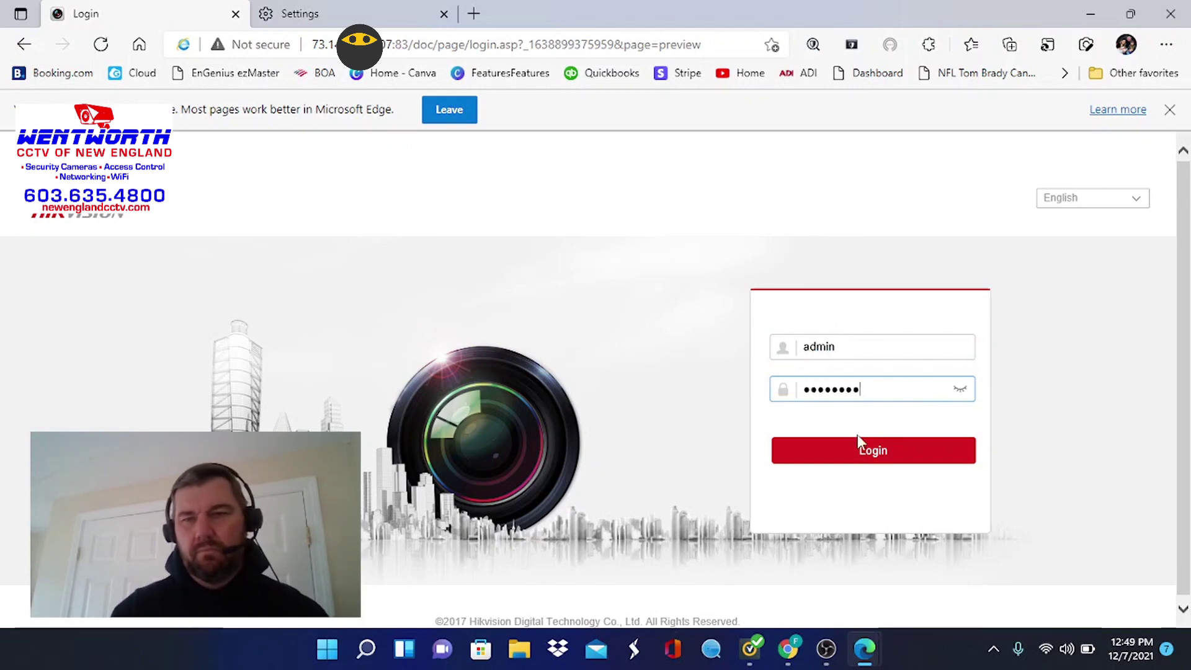
pyautogui.click(861, 451)
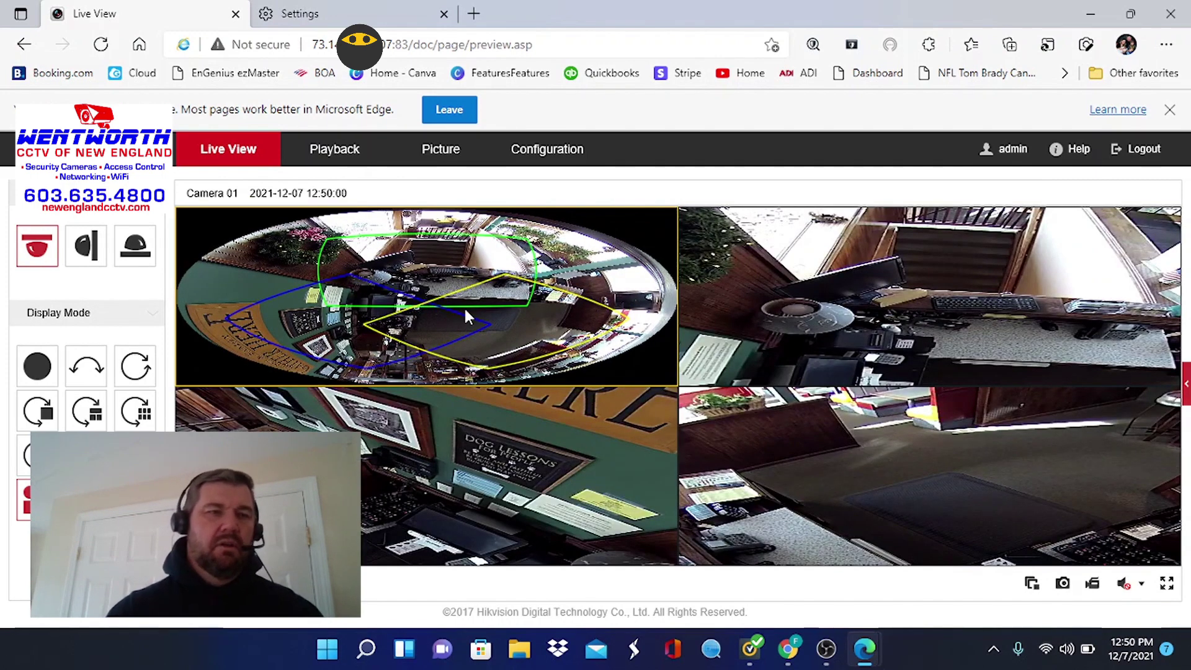
# Switch to fisheye+3PTZ layout, pan the lower-right PTZ view, then return to the full fisheye view
pyautogui.click(43, 366)
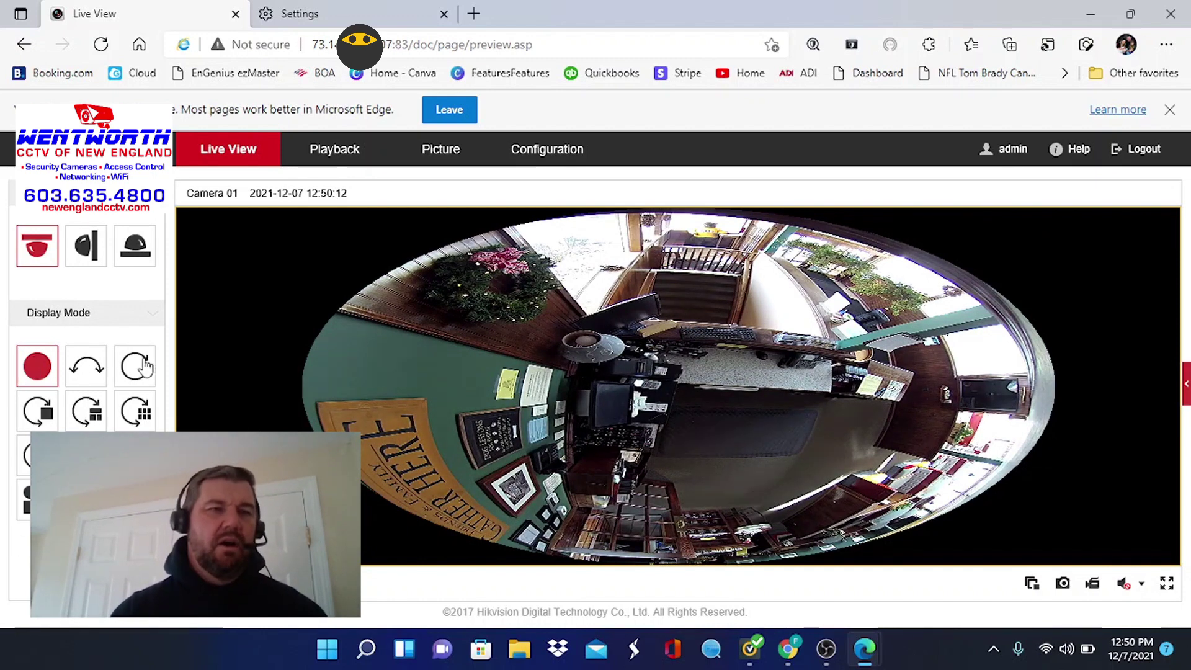
pyautogui.click(37, 500)
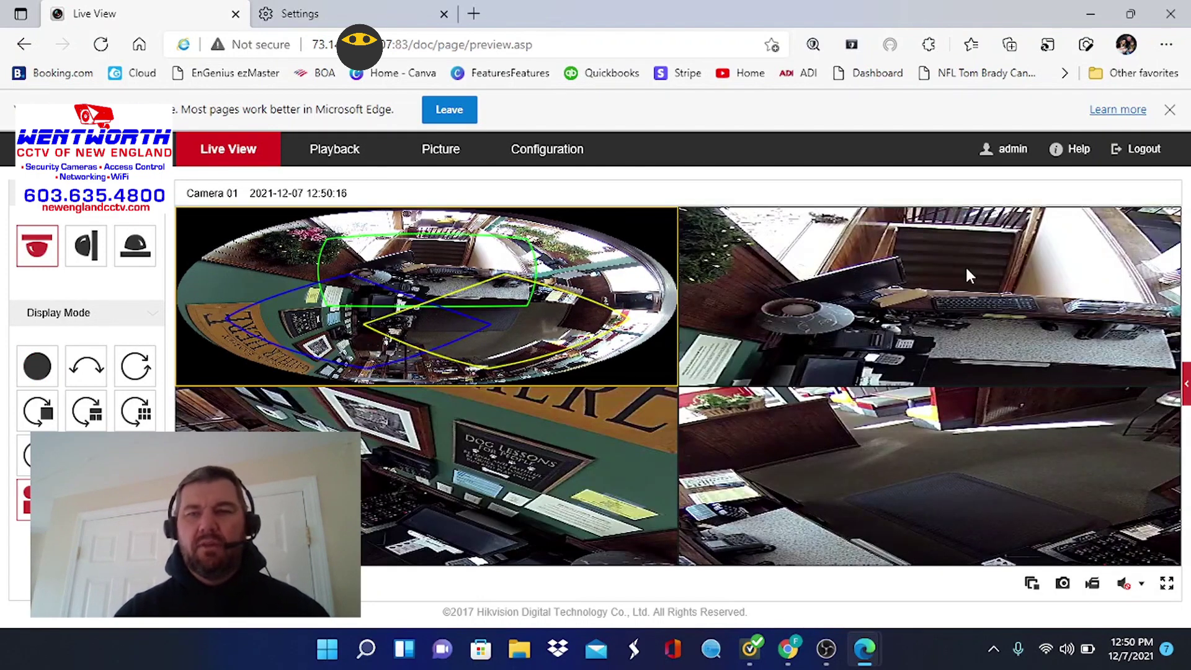
pyautogui.moveTo(549, 347); pyautogui.dragTo(585, 377)
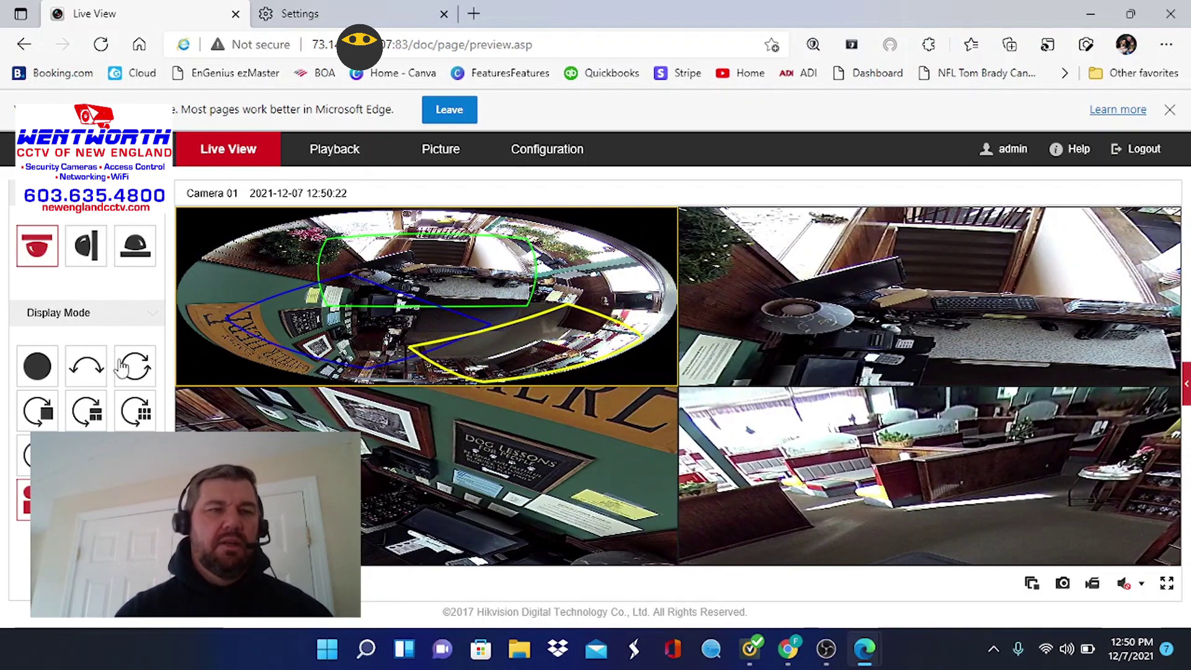
pyautogui.click(37, 366)
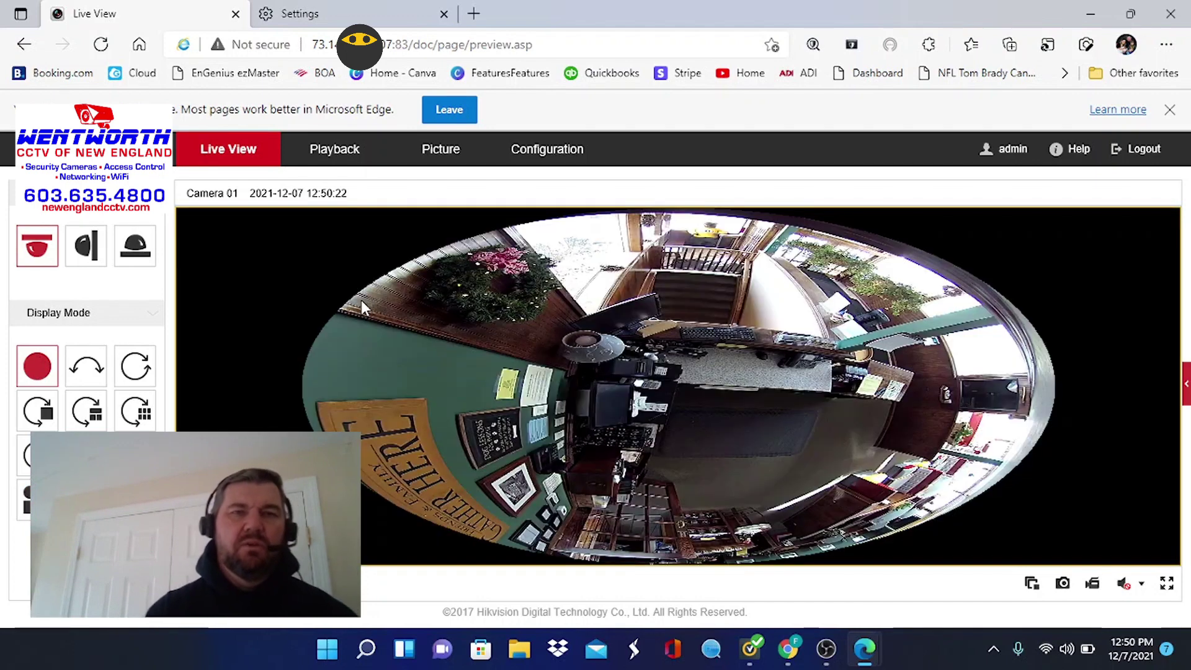